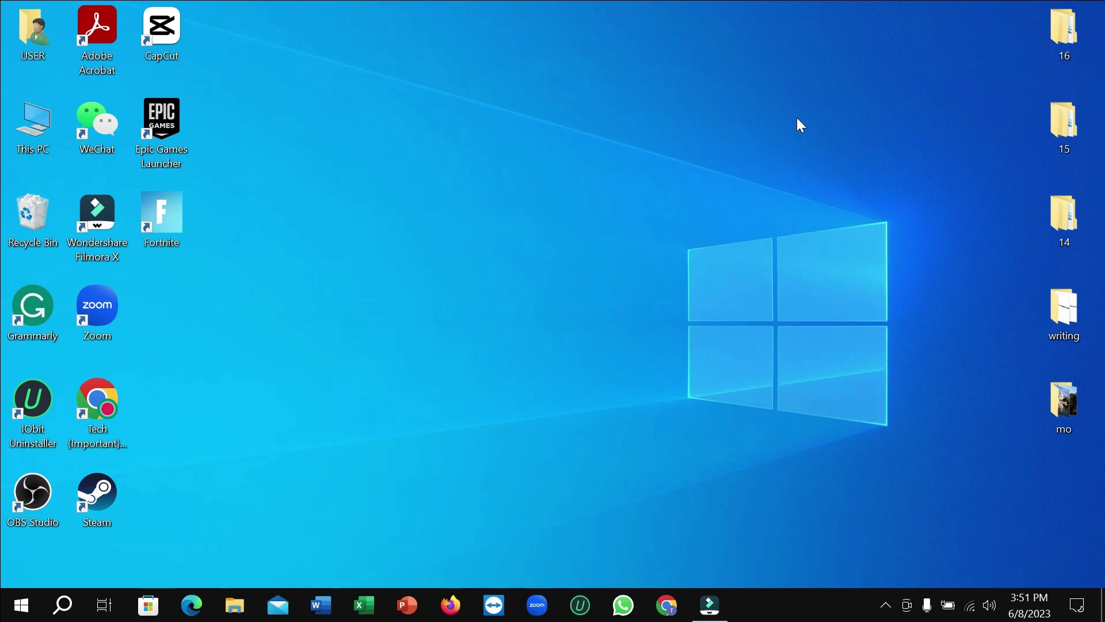
# Launch Steam from its desktop icon so the sign-in window loads
pyautogui.doubleClick(105, 499)
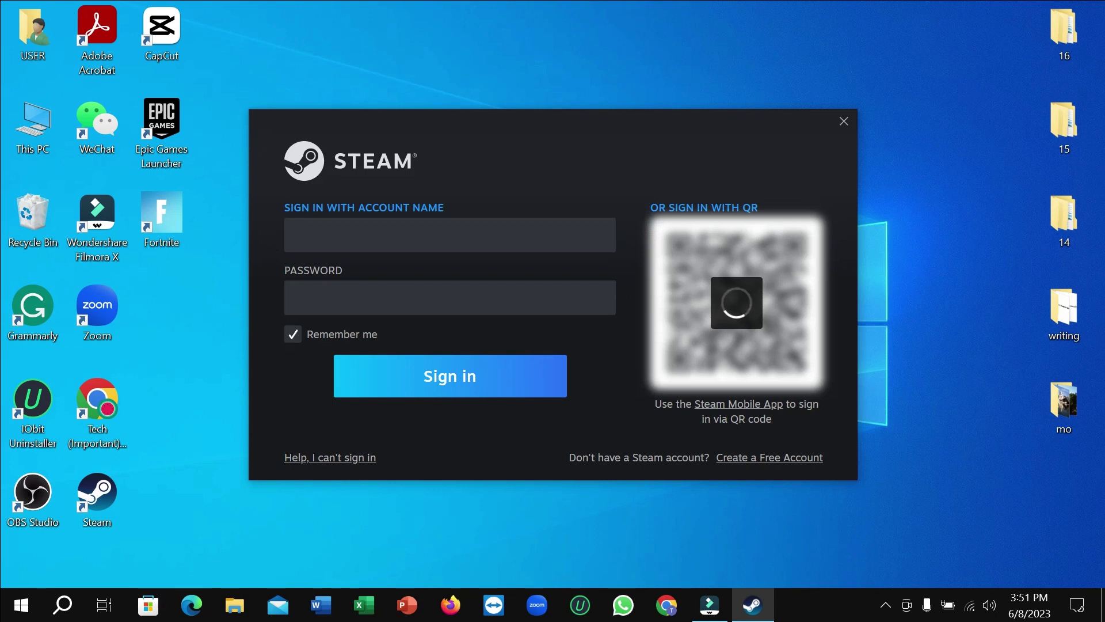
# Open the Create Your Account form and enter the e-mail address, correcting a typo
pyautogui.click(787, 456)
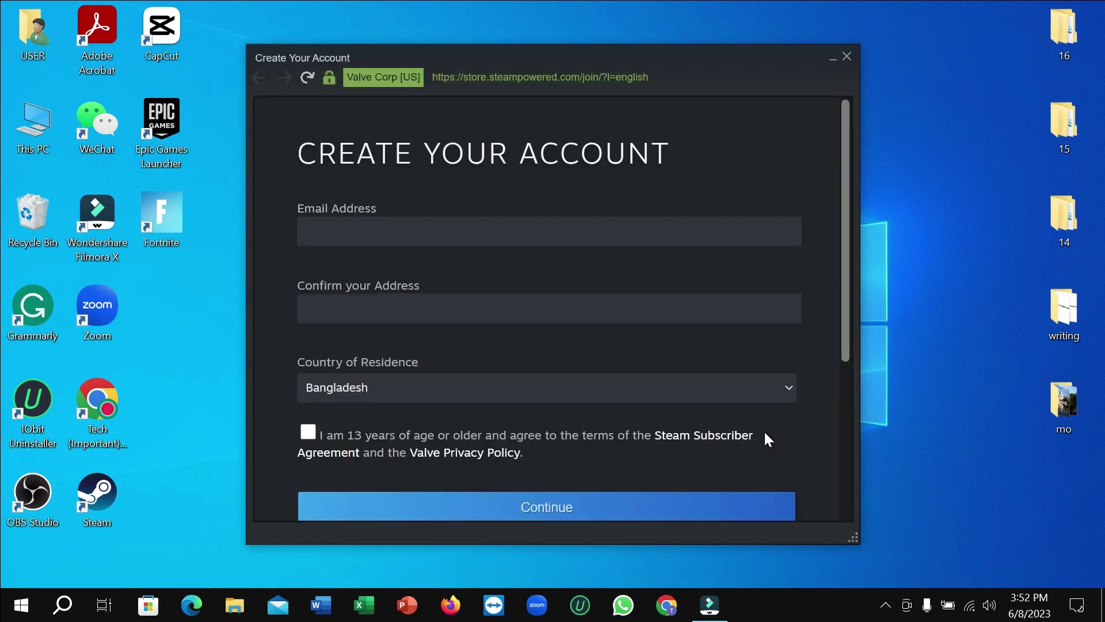
pyautogui.scroll(-3, 610, 359)
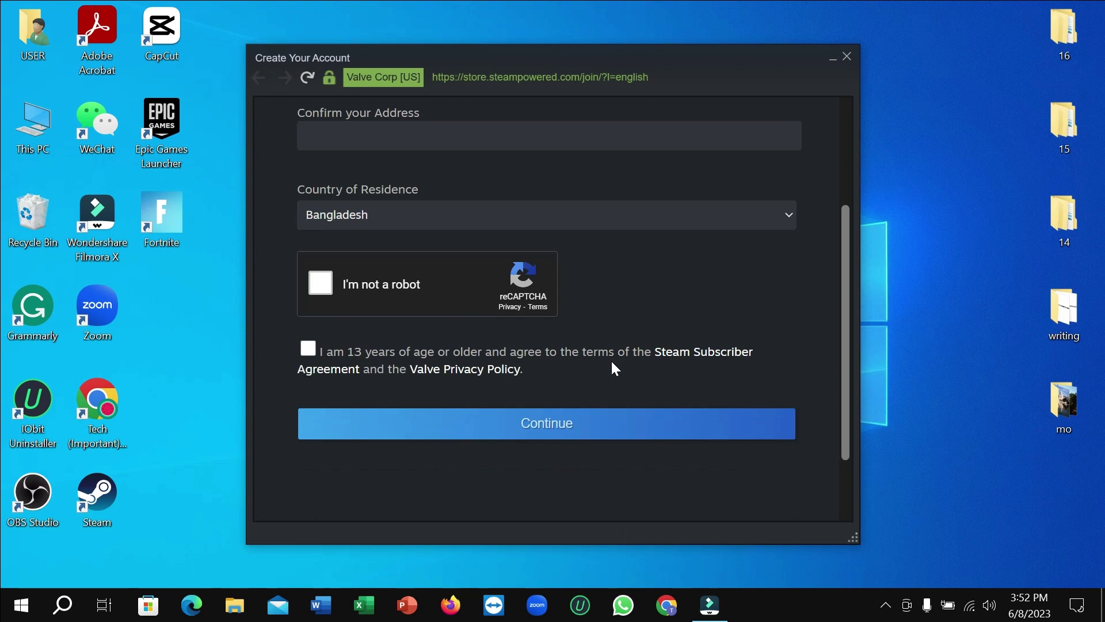
pyautogui.scroll(3, 610, 359)
pyautogui.click(411, 230)
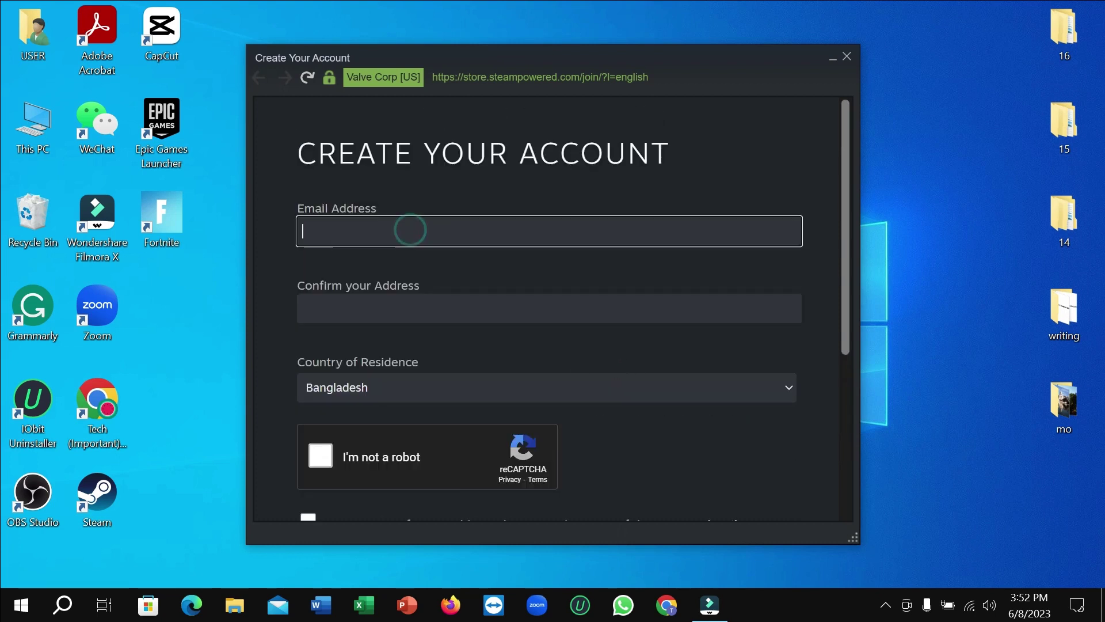
pyautogui.write('techepu')
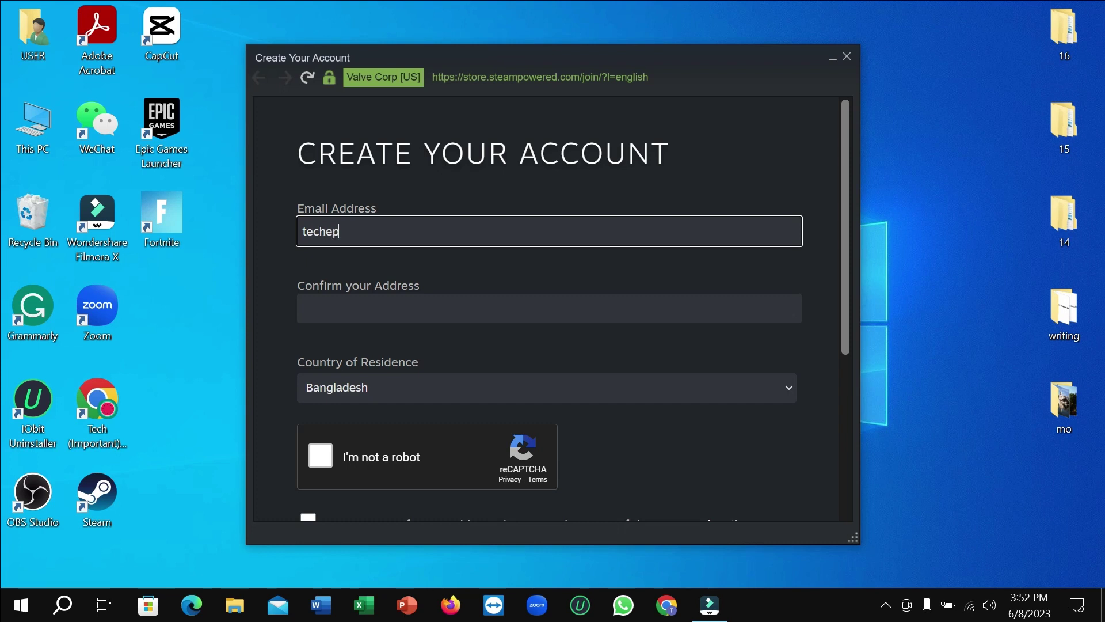
pyautogui.press('BackSpace')
pyautogui.press('BackSpace')
pyautogui.press('BackSpace')
pyautogui.press('BackSpace')
pyautogui.press('BackSpace')
pyautogui.press('BackSpace')
pyautogui.press('BackSpace')
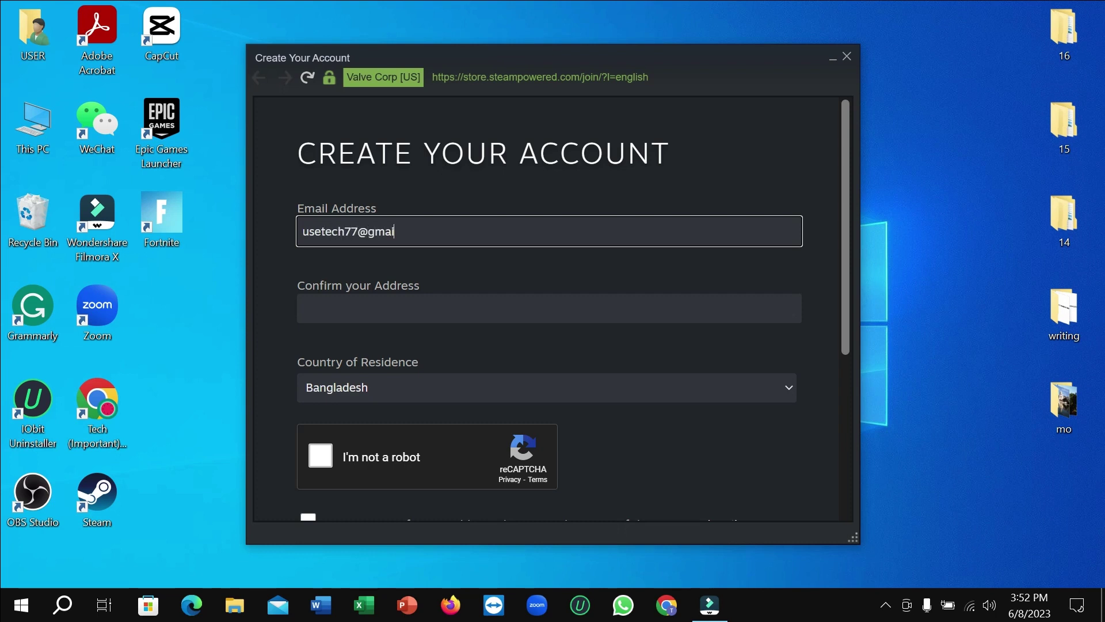
# Copy the e-mail address and paste it into the Confirm your Address field
pyautogui.tripleClick(429, 232)
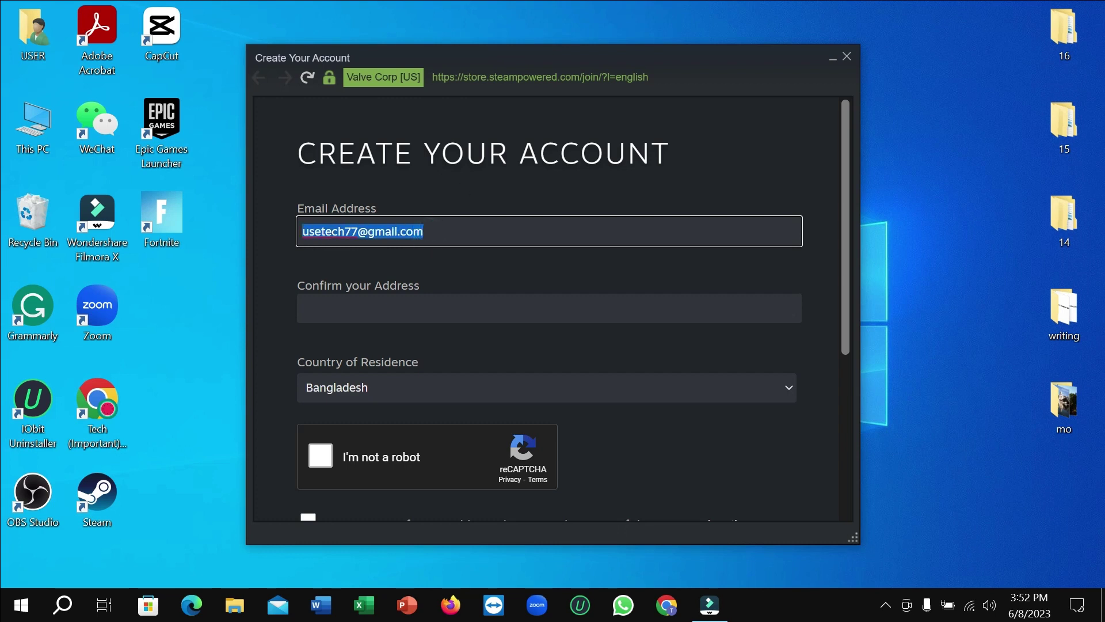
pyautogui.rightClick(379, 234)
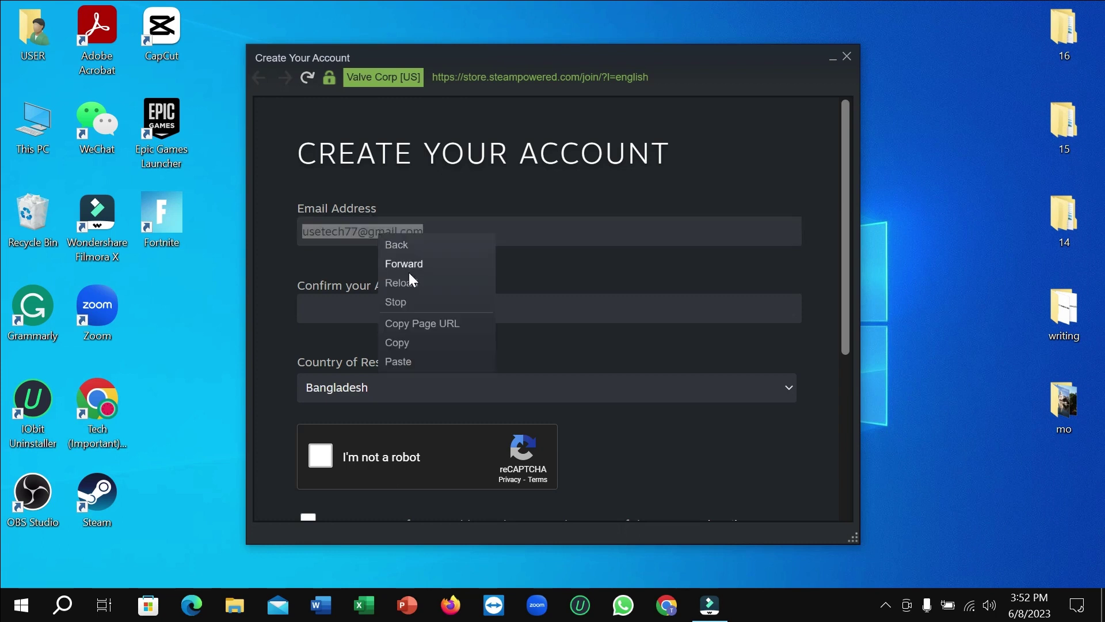
pyautogui.click(397, 343)
pyautogui.click(376, 311)
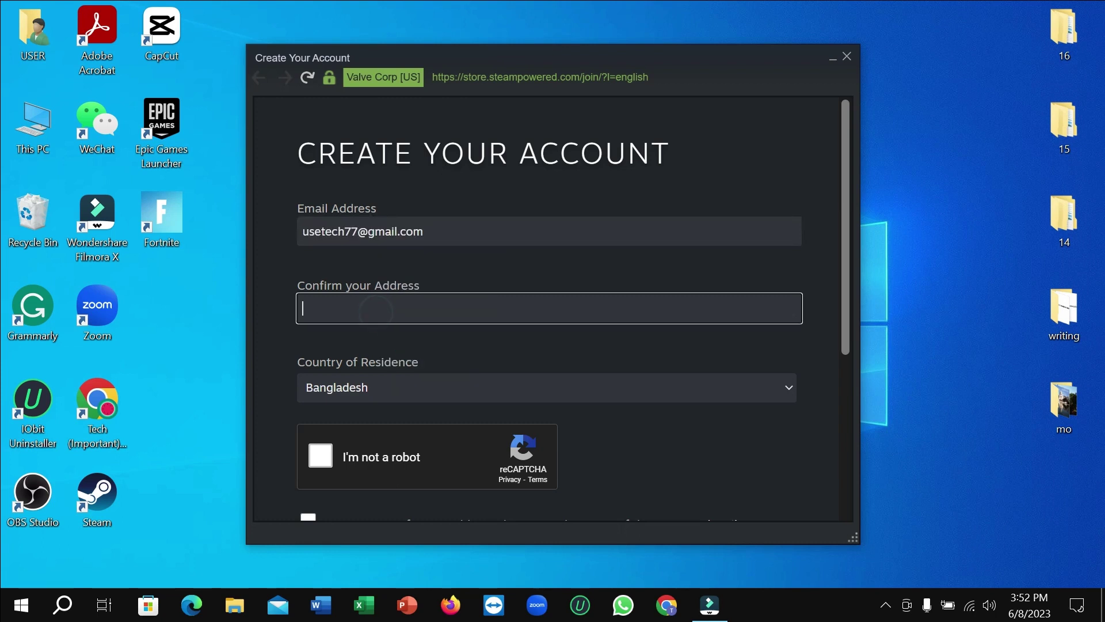
pyautogui.rightClick(378, 314)
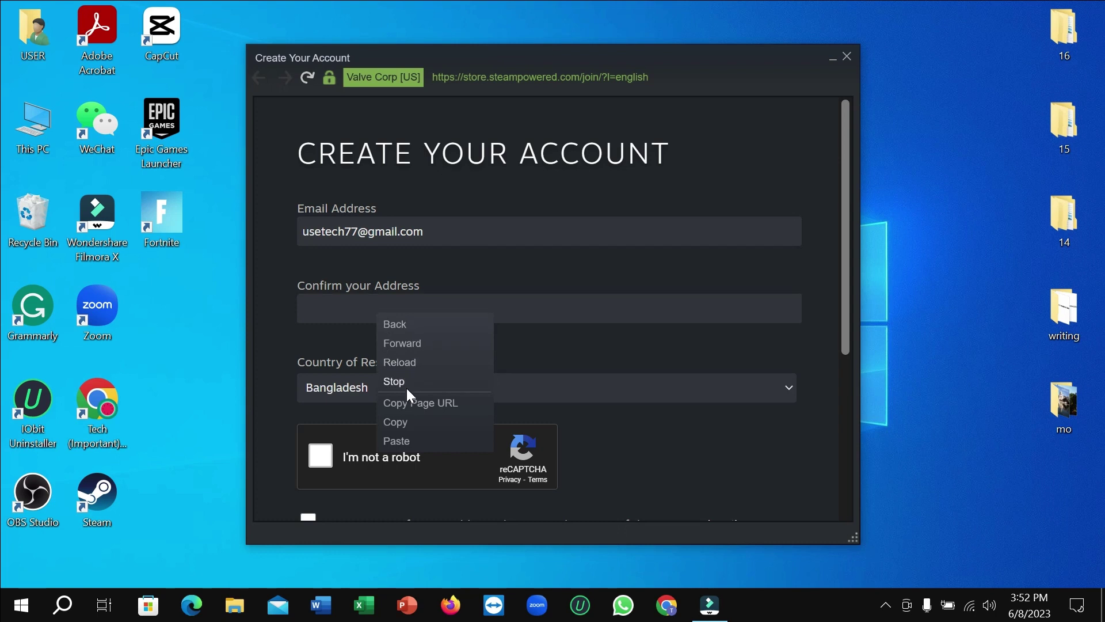
pyautogui.click(407, 441)
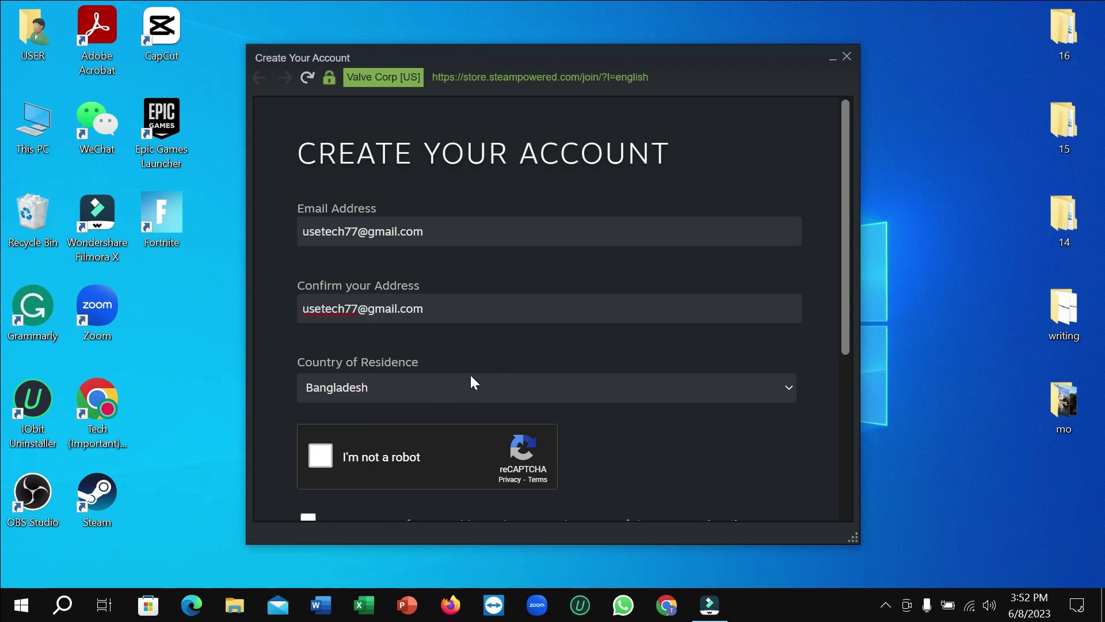
pyautogui.scroll(-2, 473, 383)
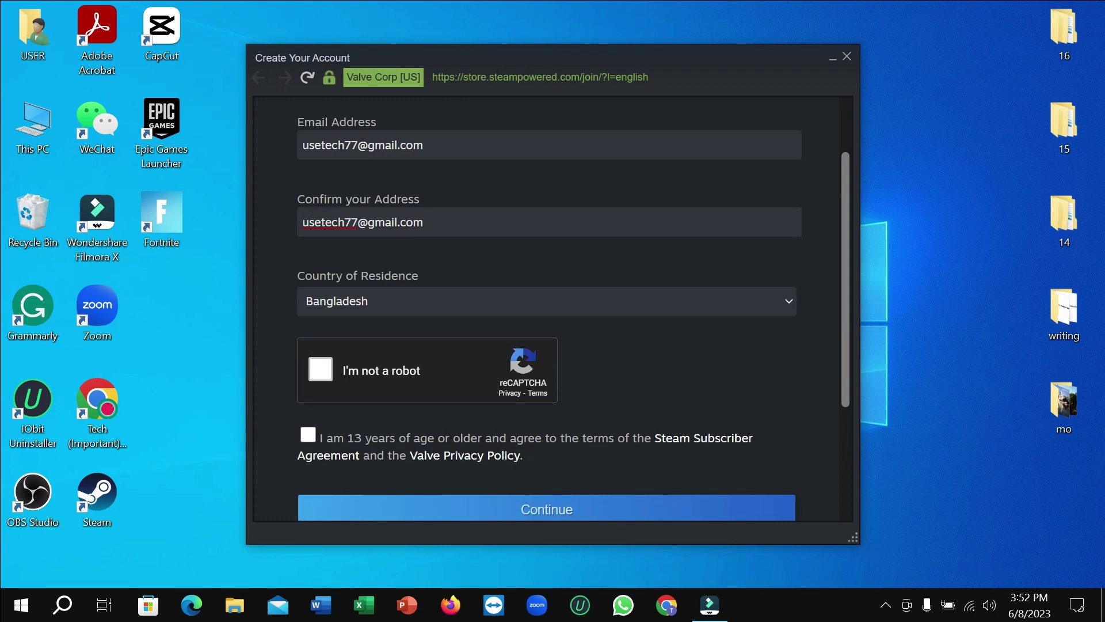
pyautogui.click(437, 221)
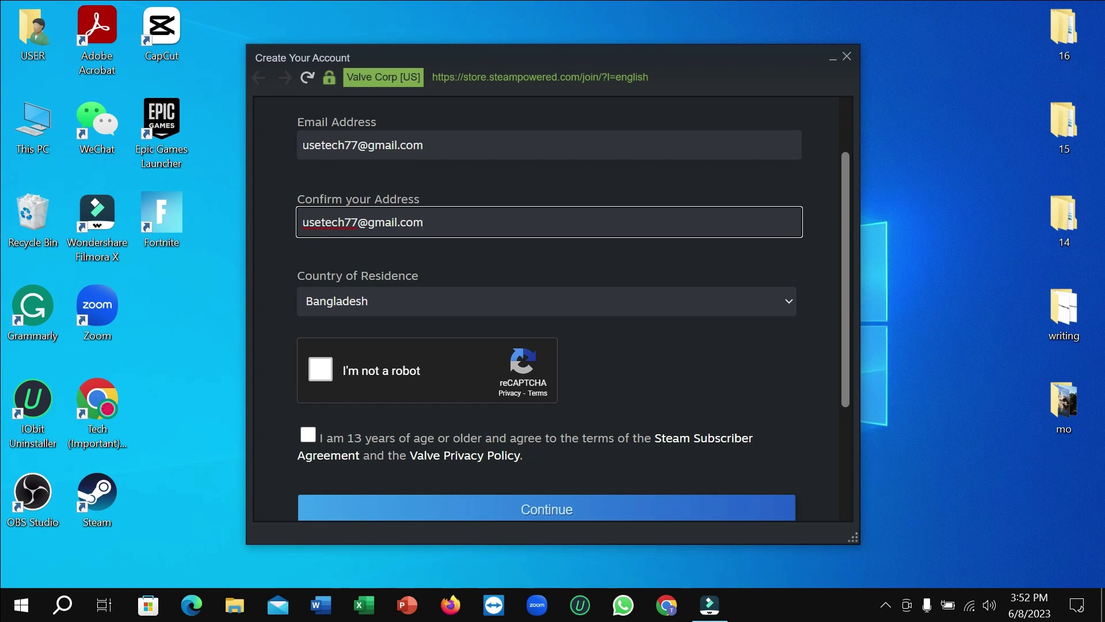
# Choose Bangladesh as the country of residence
pyautogui.click(400, 301)
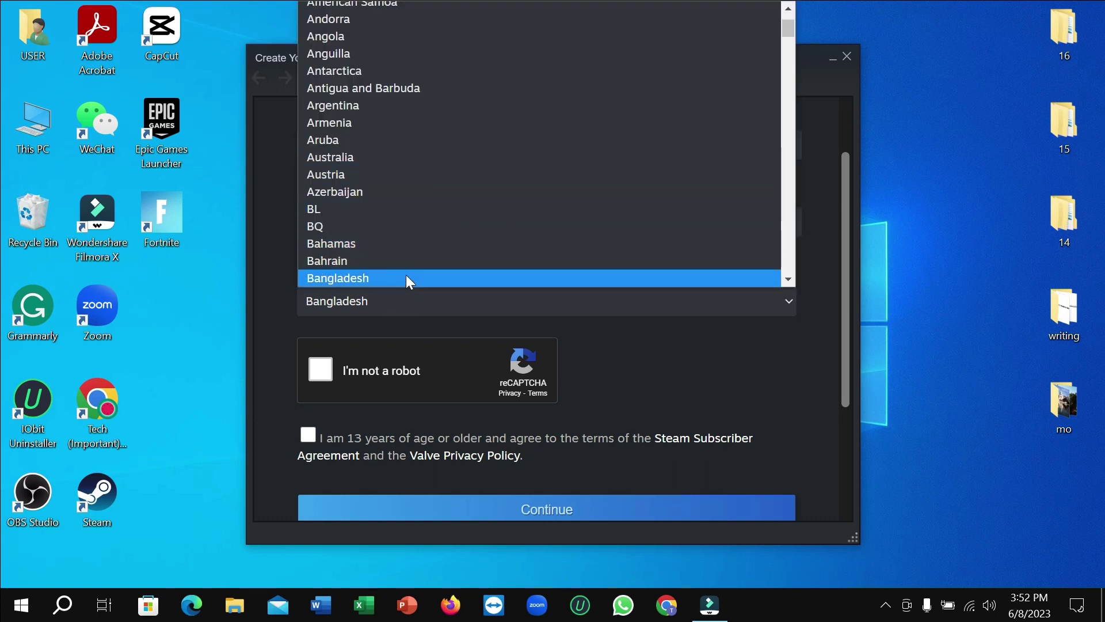
pyautogui.click(407, 277)
pyautogui.scroll(-2, 563, 271)
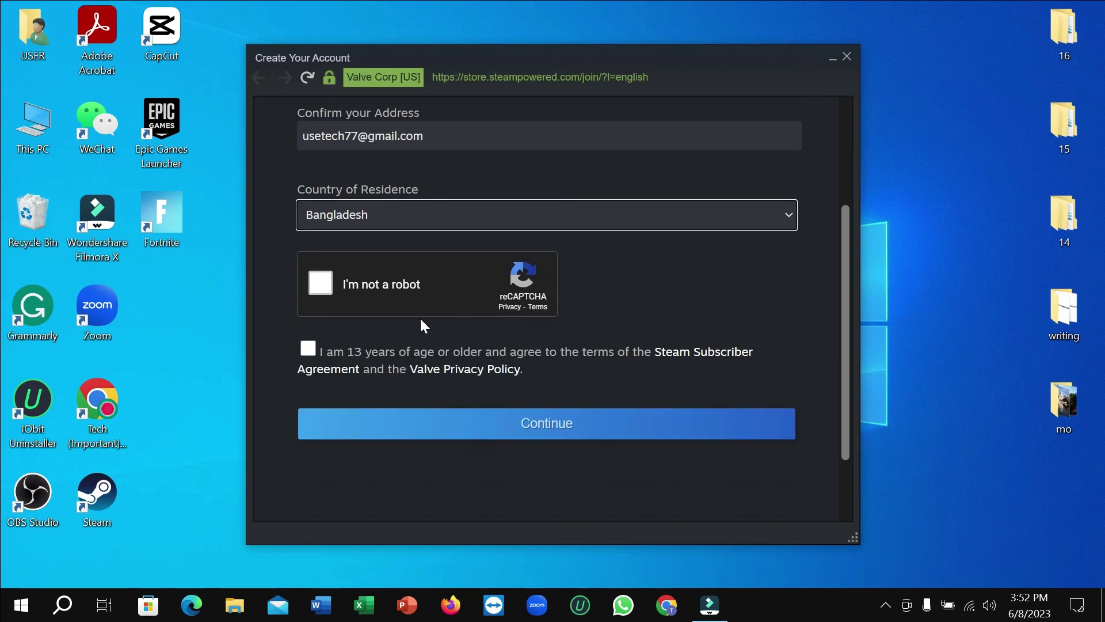
# Pass the I'm not a robot check by selecting crosswalk images over two rounds
pyautogui.click(320, 282)
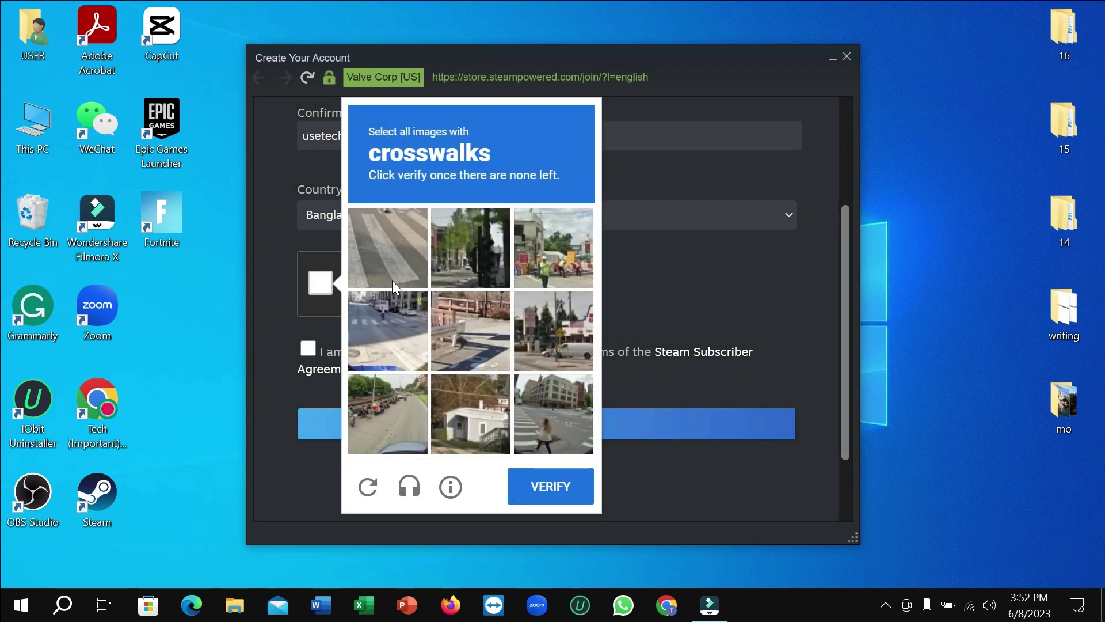
pyautogui.click(394, 243)
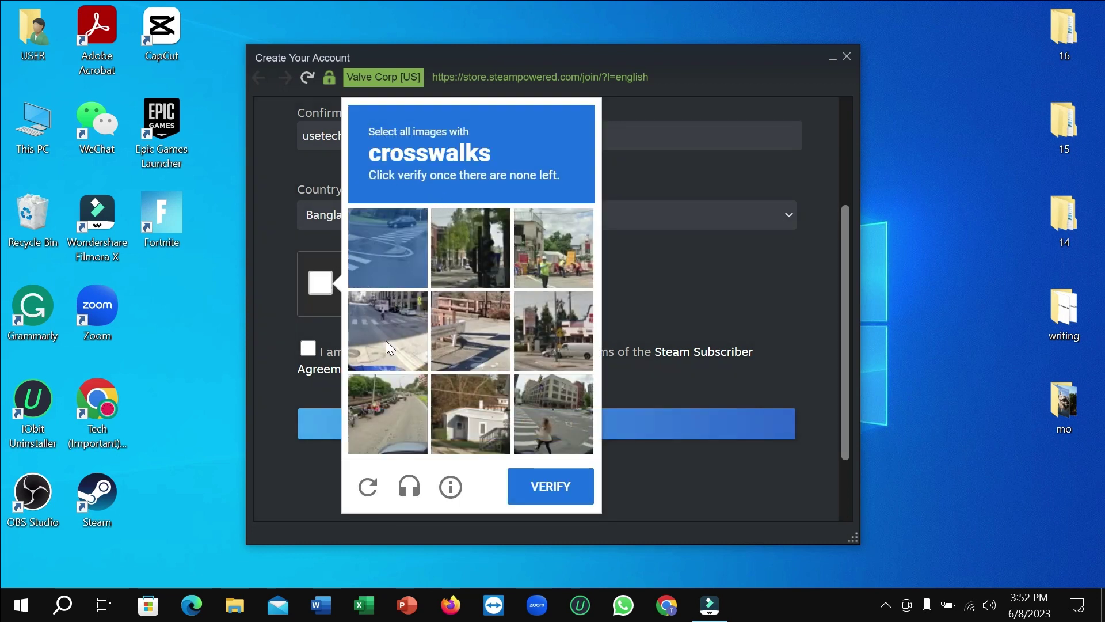
pyautogui.click(391, 324)
pyautogui.click(549, 409)
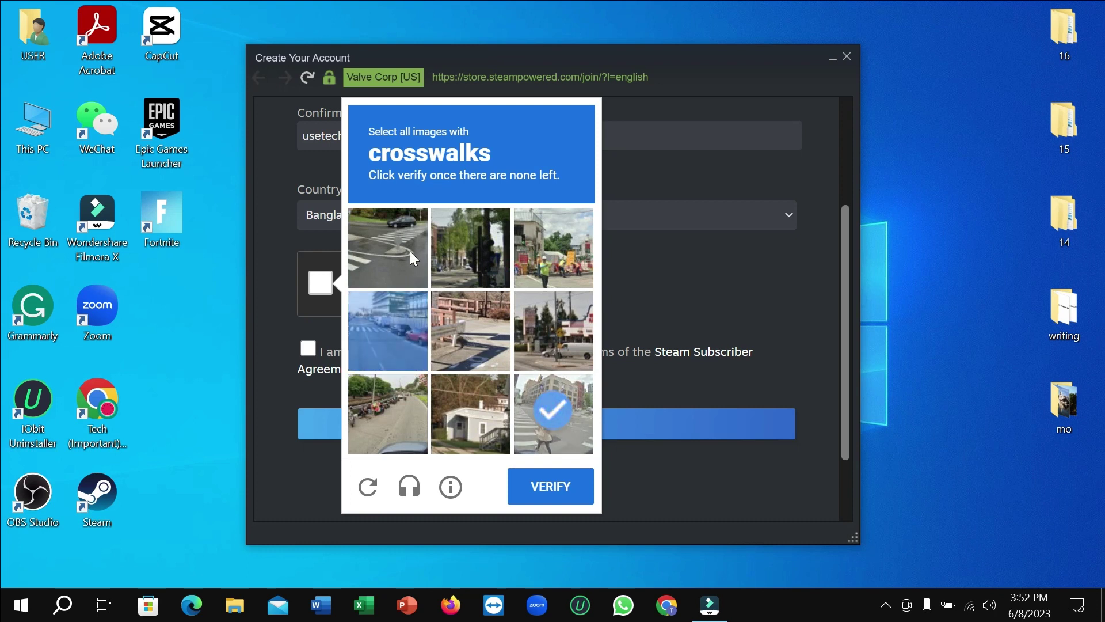
pyautogui.click(401, 249)
pyautogui.click(377, 333)
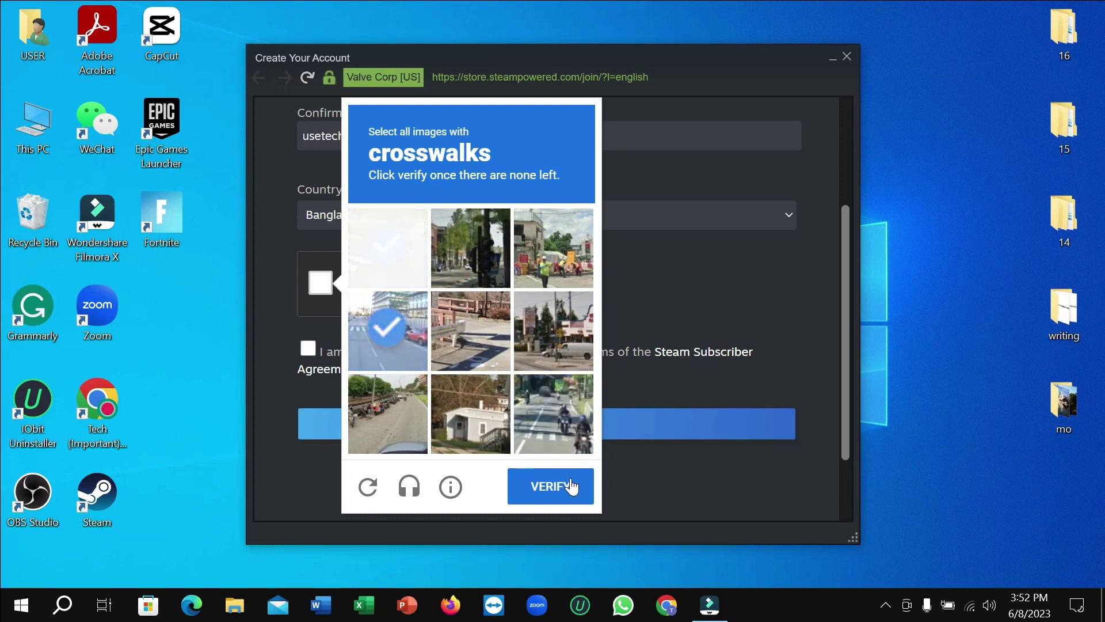
pyautogui.click(568, 486)
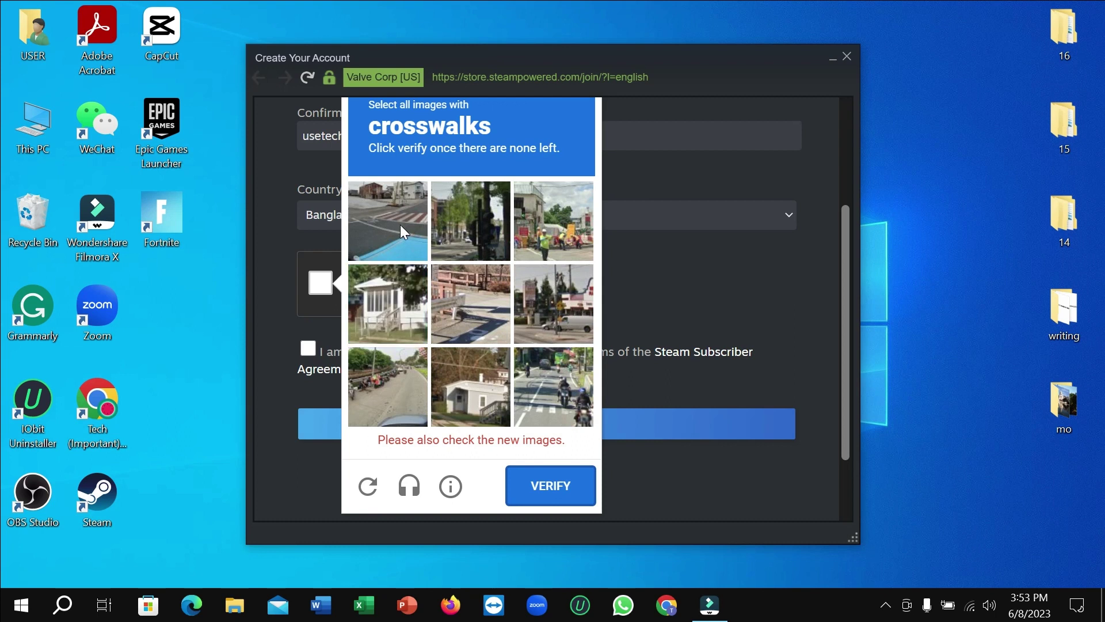
pyautogui.click(401, 231)
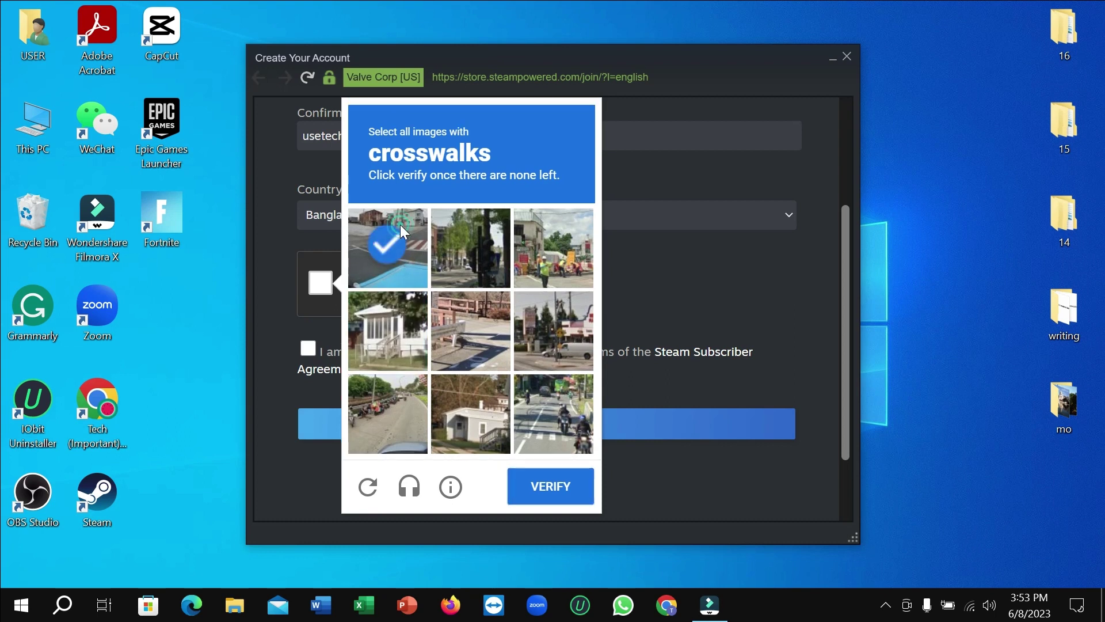
pyautogui.click(542, 423)
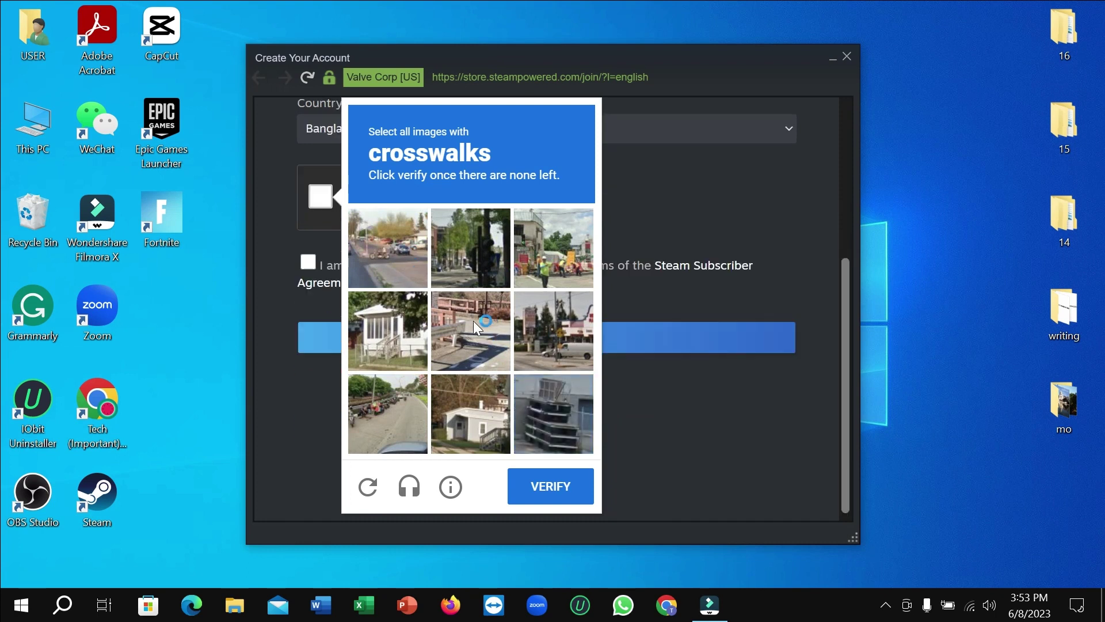
pyautogui.click(564, 487)
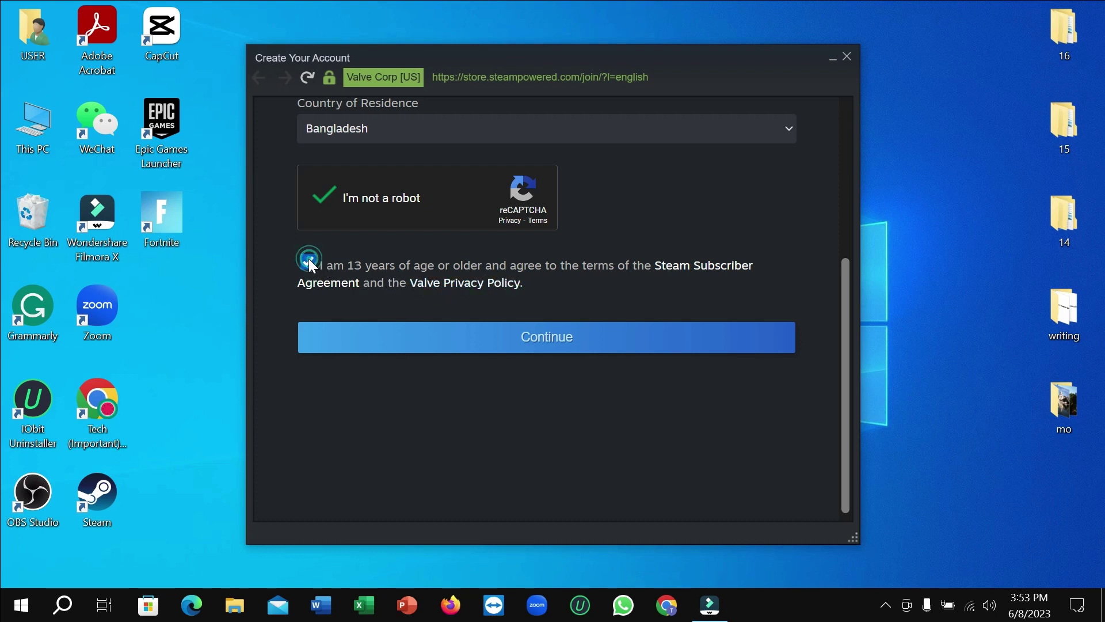
# Continue the signup form so Steam sends the verification e-mail
pyautogui.click(555, 343)
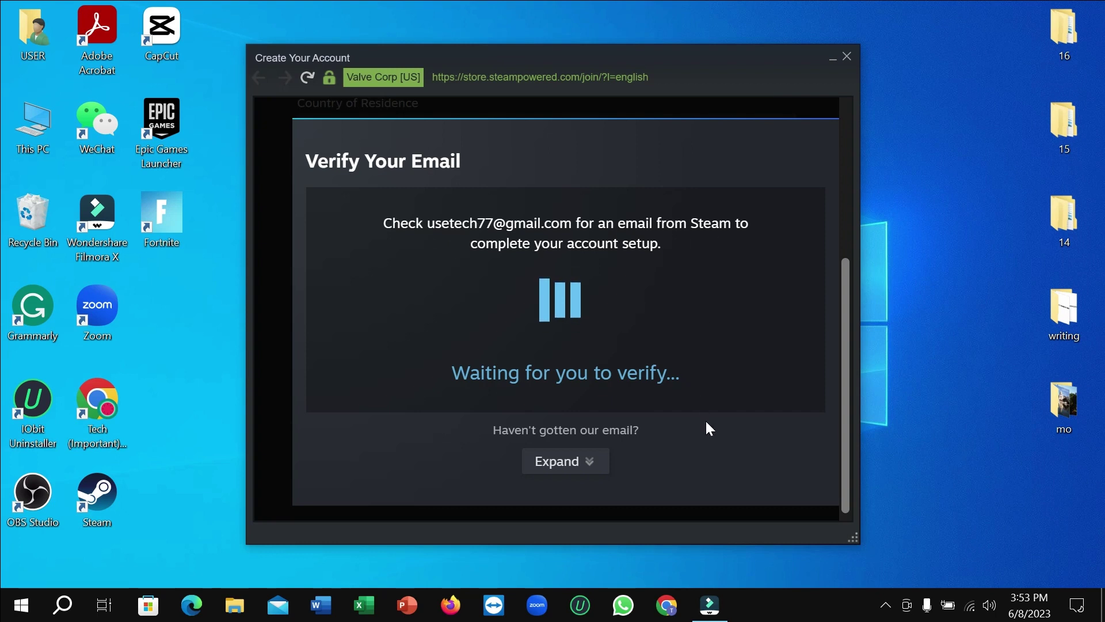
# In Chrome, search for email and open the Gmail inbox
pyautogui.click(668, 605)
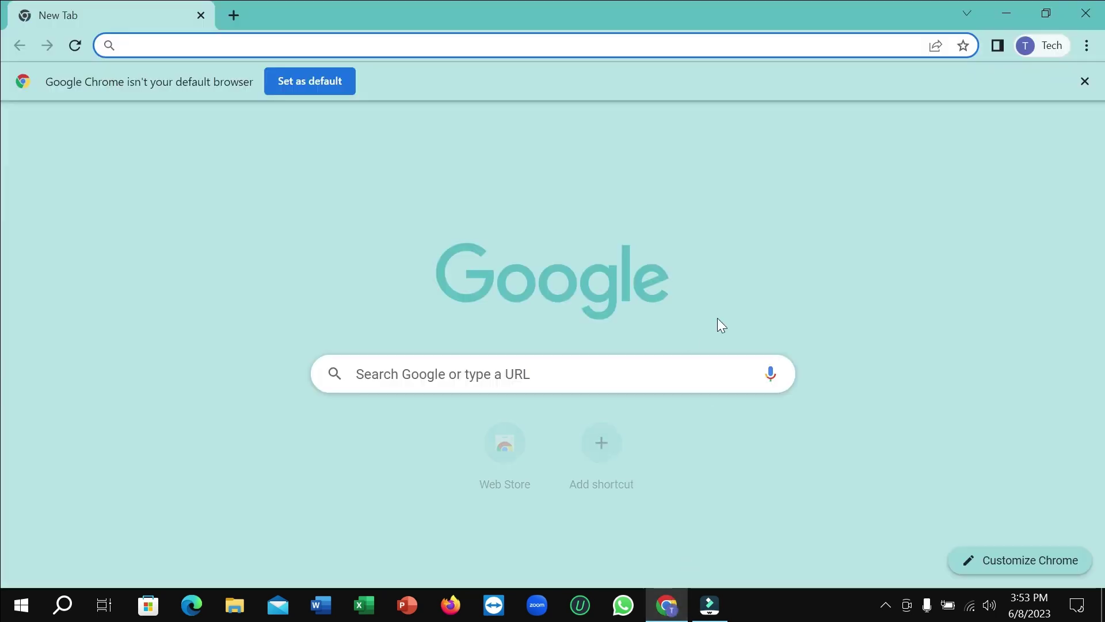
pyautogui.write('e')
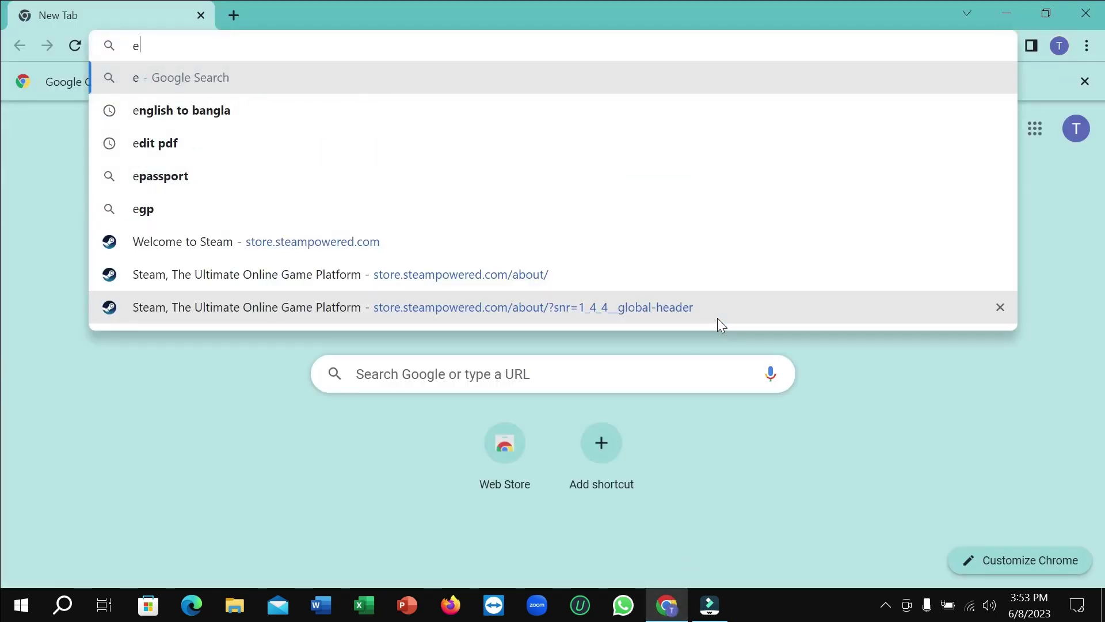
pyautogui.write('ma')
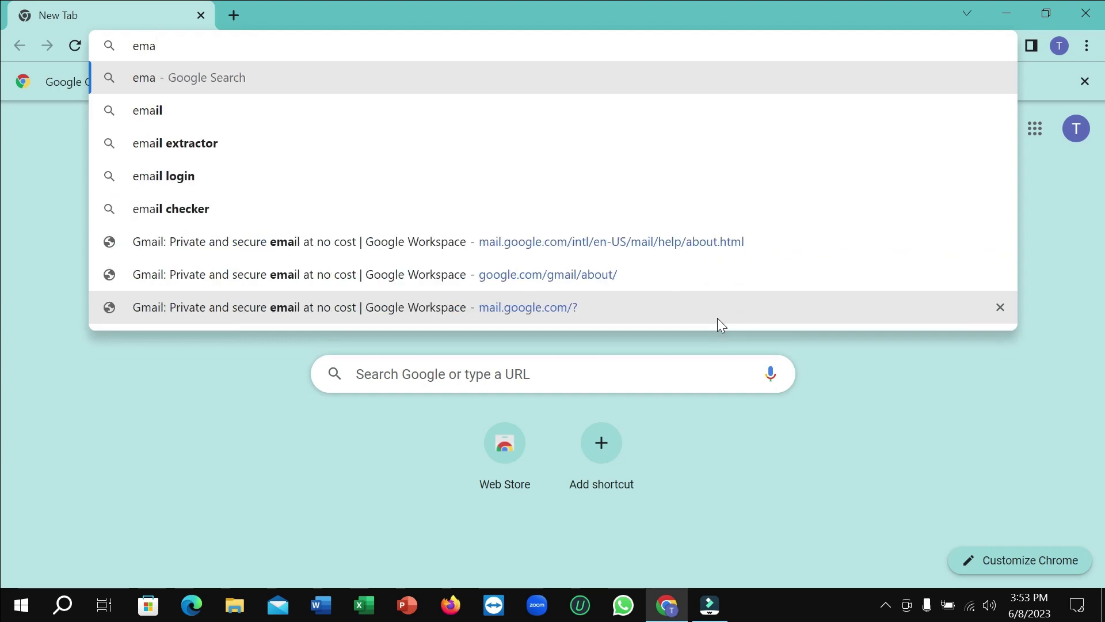
pyautogui.click(282, 116)
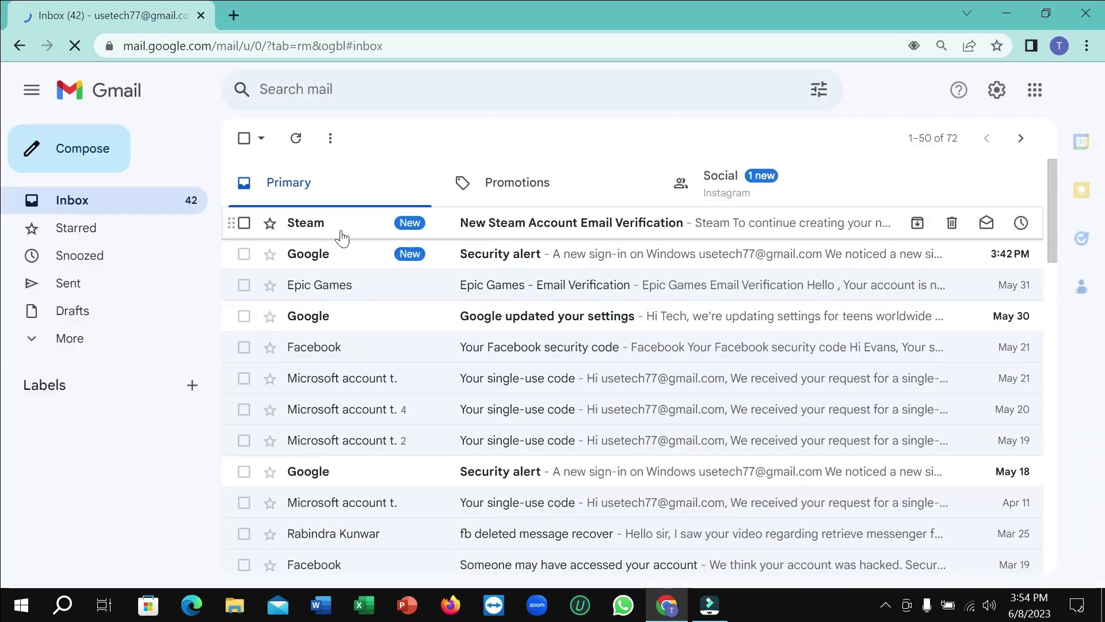
# Open Steam's verification message, verify the e-mail address, and view the Email Verified page
pyautogui.click(523, 230)
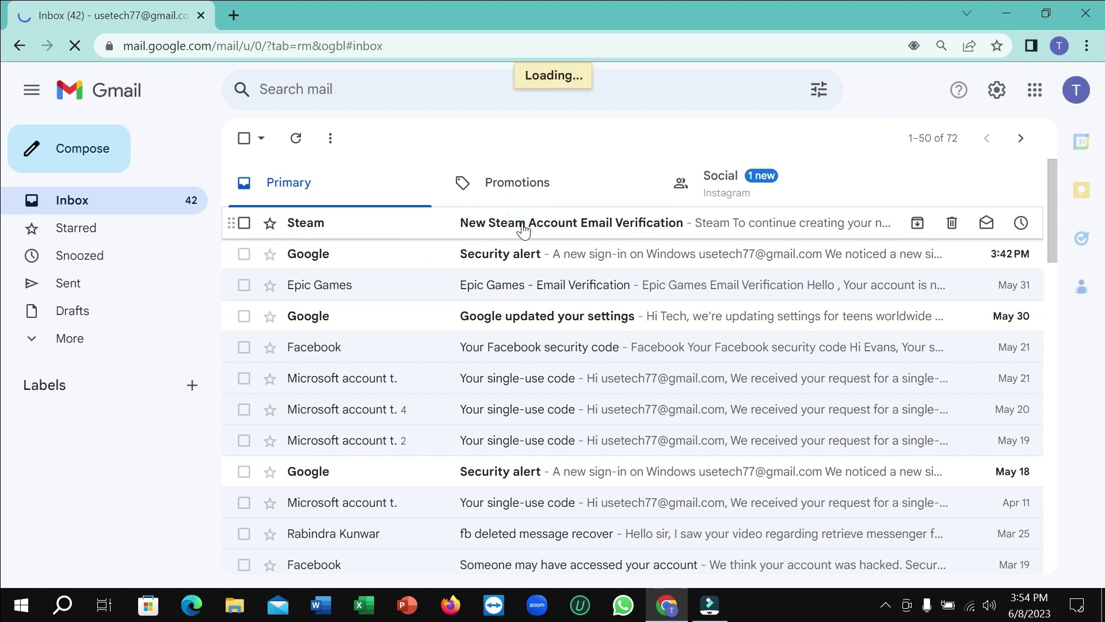
pyautogui.scroll(-4, 672, 257)
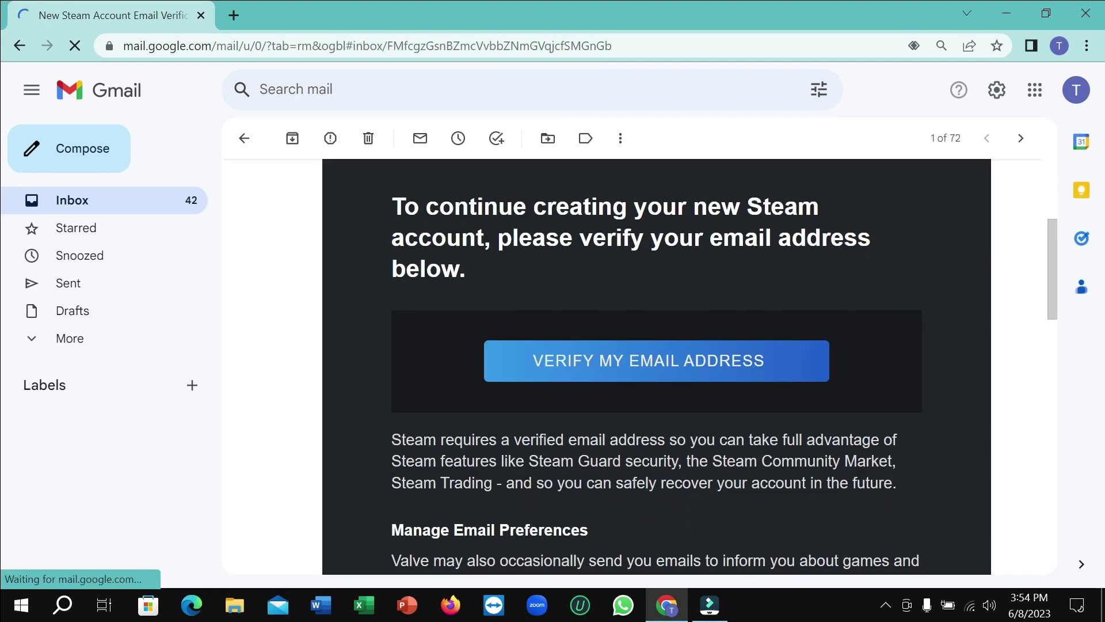
pyautogui.scroll(1, 651, 259)
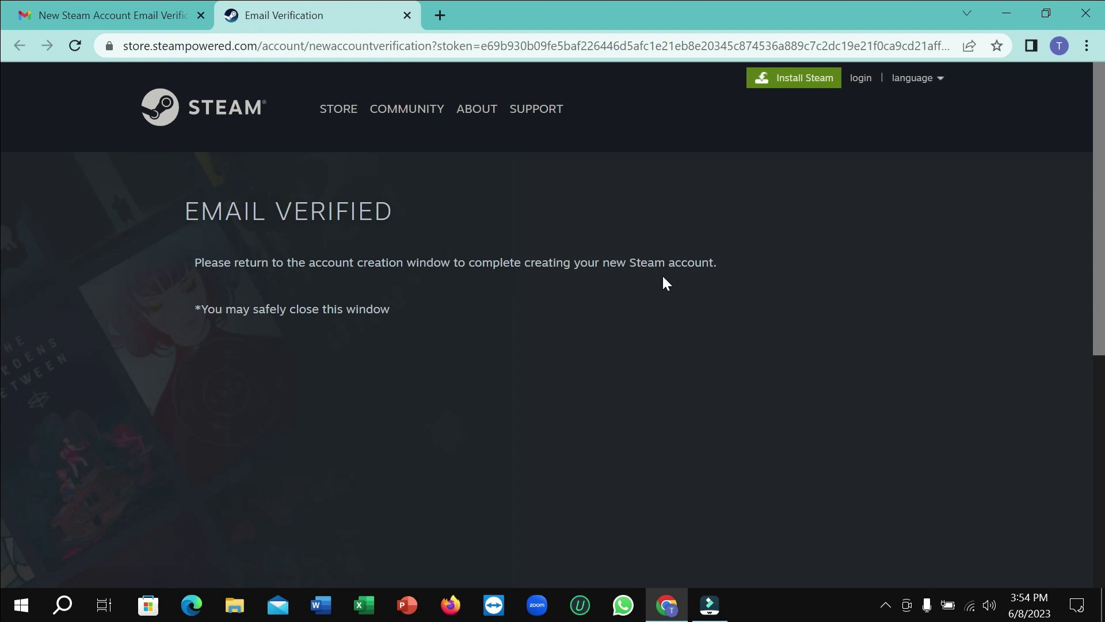
pyautogui.click(123, 15)
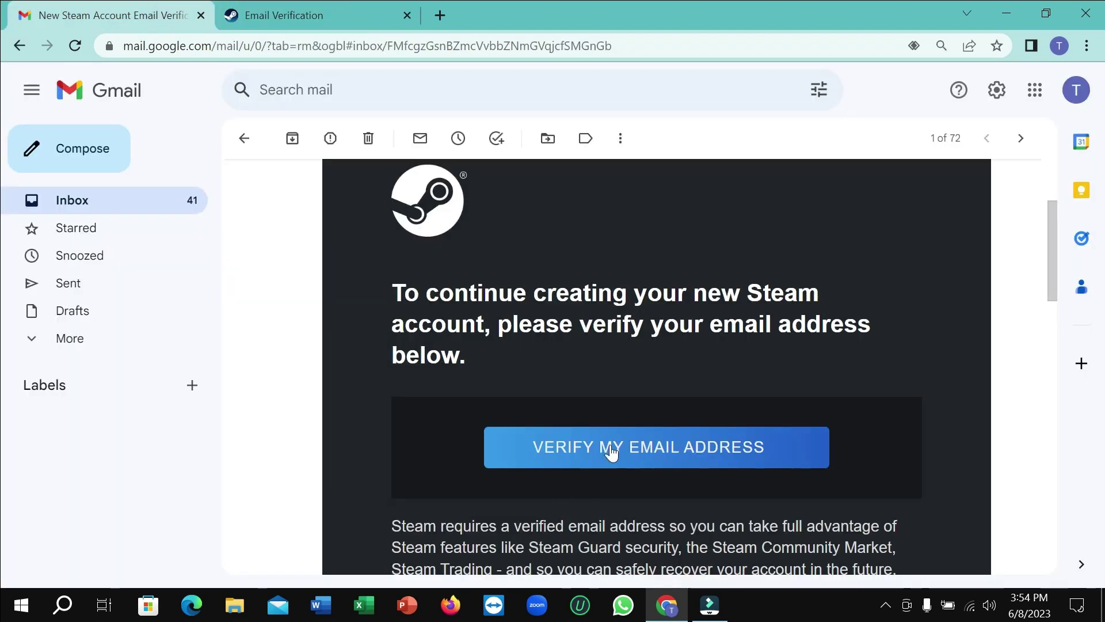
pyautogui.click(331, 17)
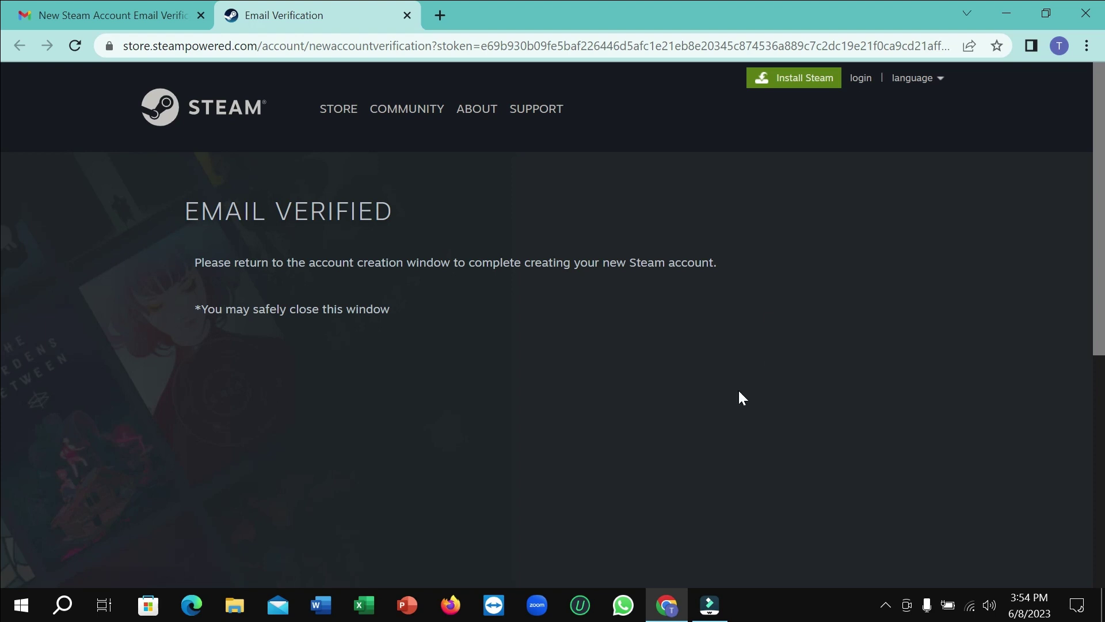
# Minimize Chrome and enter the chosen Steam account name on the signup form
pyautogui.click(1013, 14)
pyautogui.scroll(-4, 525, 294)
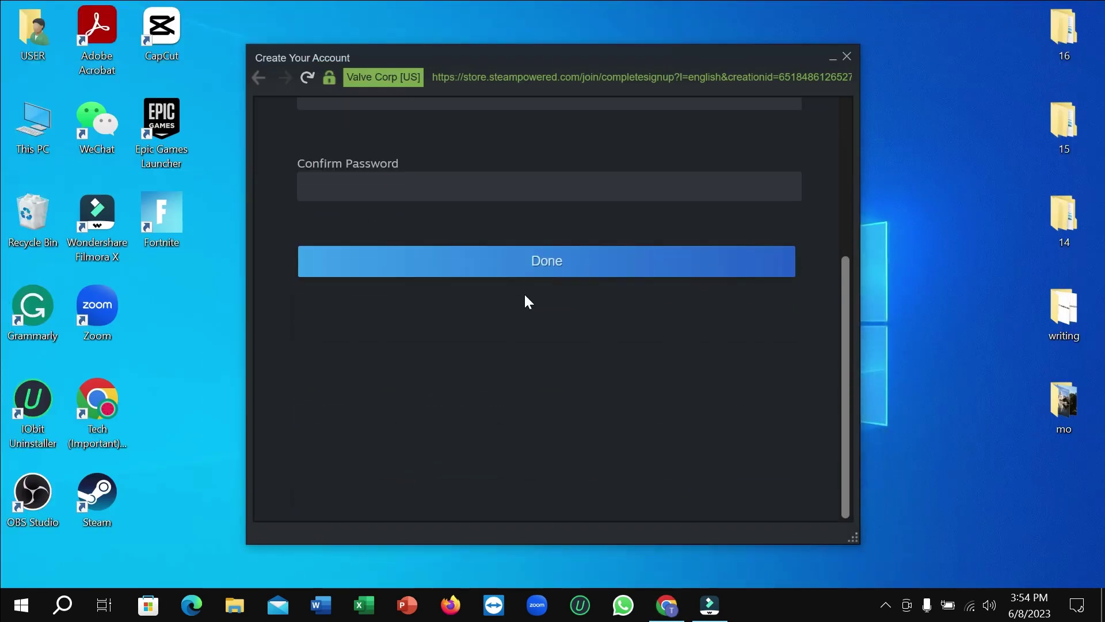
pyautogui.scroll(5, 524, 297)
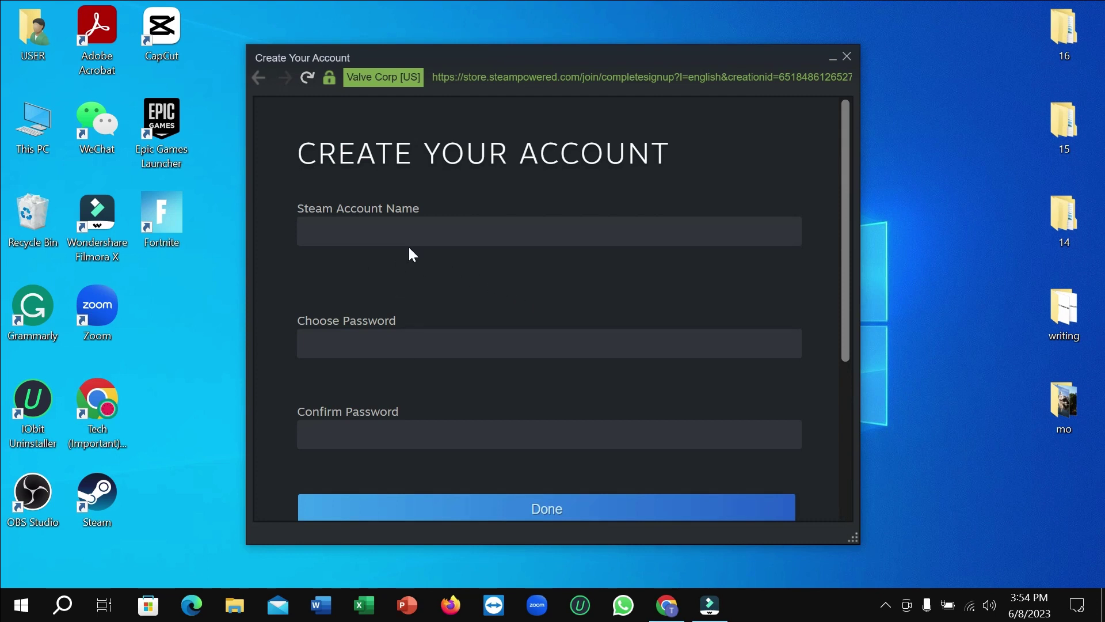
pyautogui.click(415, 225)
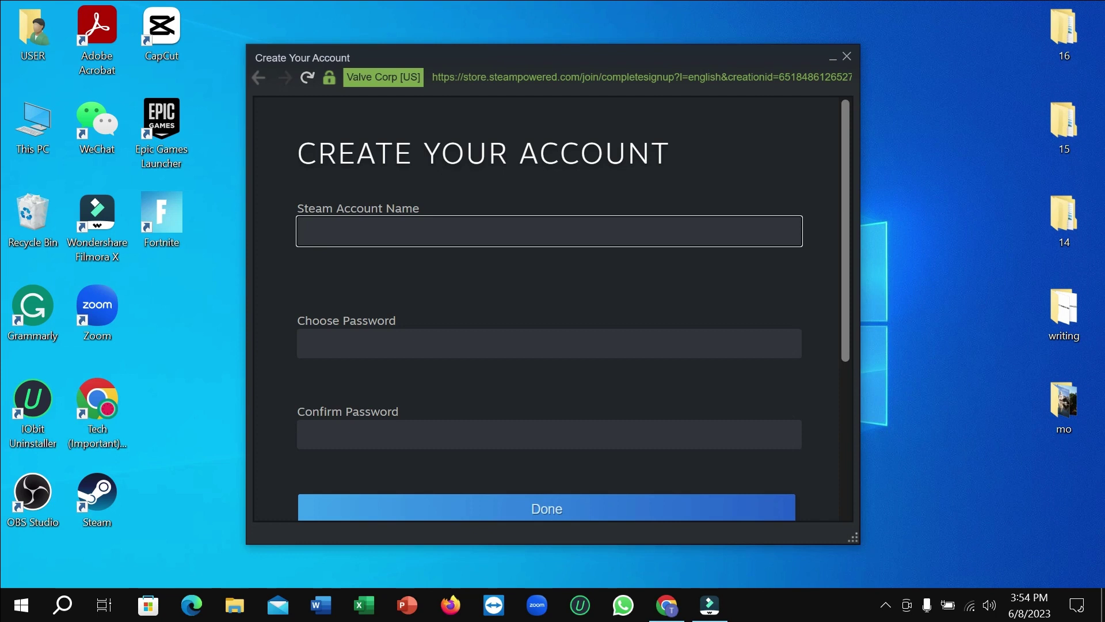
pyautogui.write('TechEpu')
# Type the new password in both Choose Password and Confirm Password fields
pyautogui.click(334, 343)
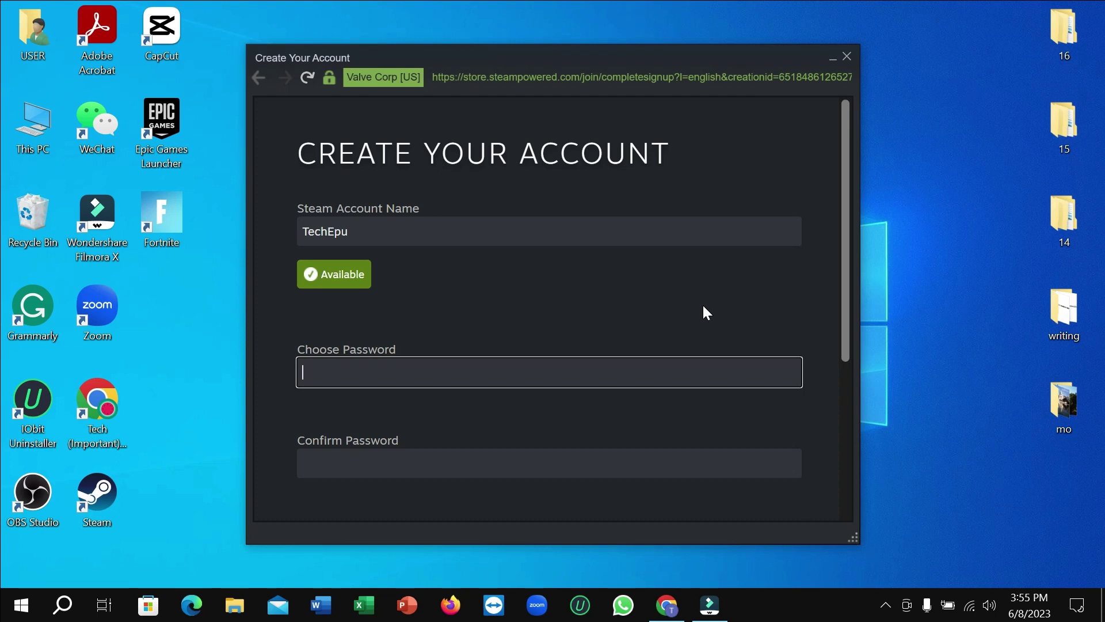
pyautogui.write('•••')
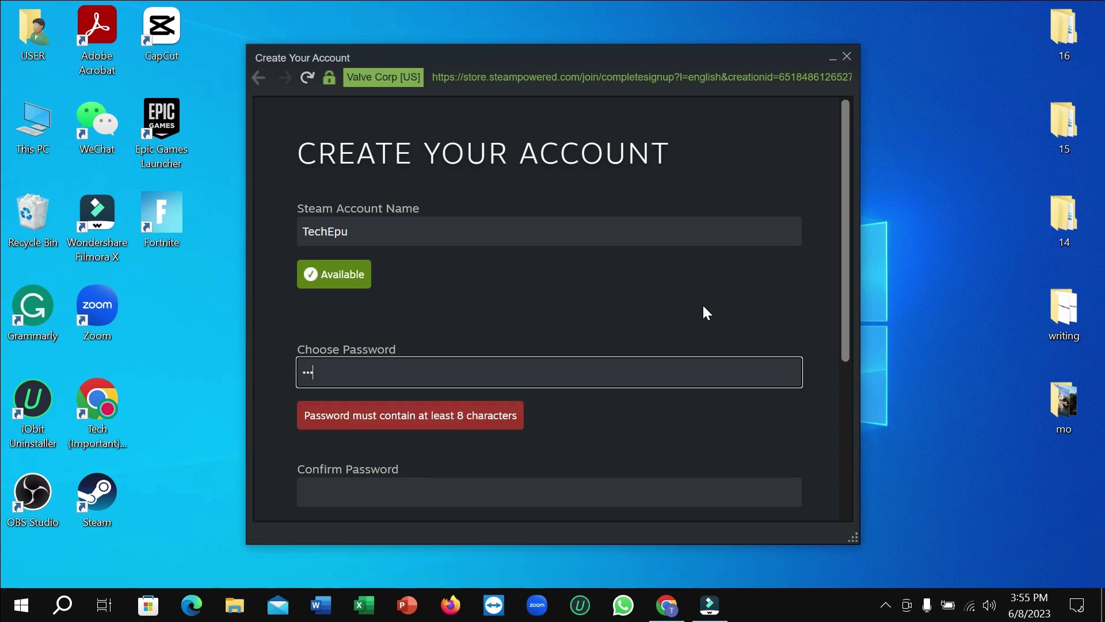
pyautogui.write('•••••••')
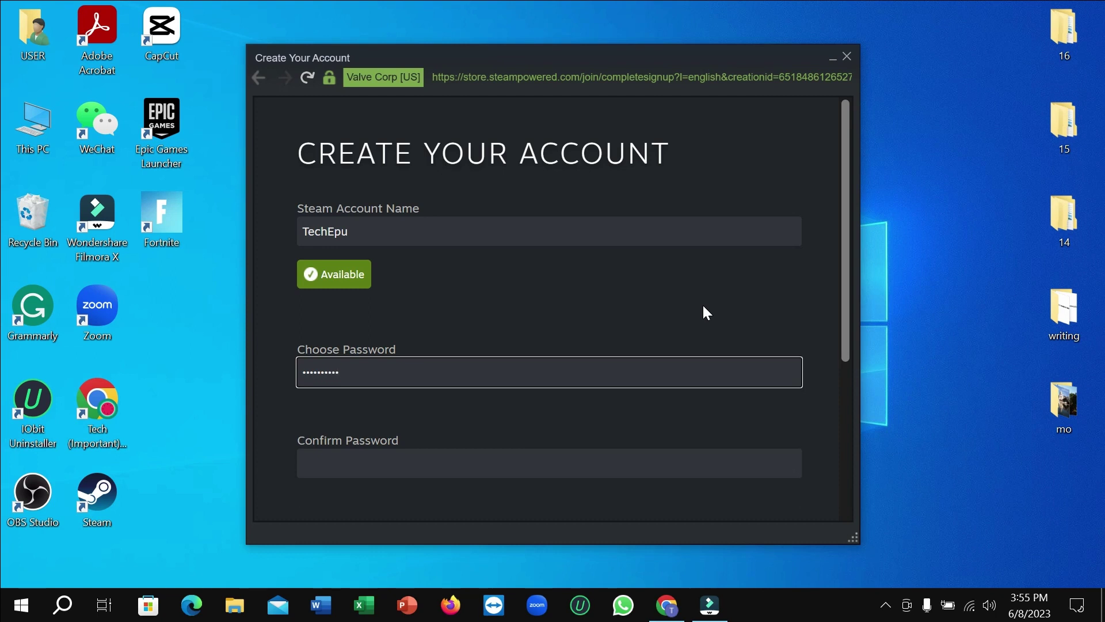
pyautogui.scroll(-3, 656, 311)
pyautogui.click(441, 283)
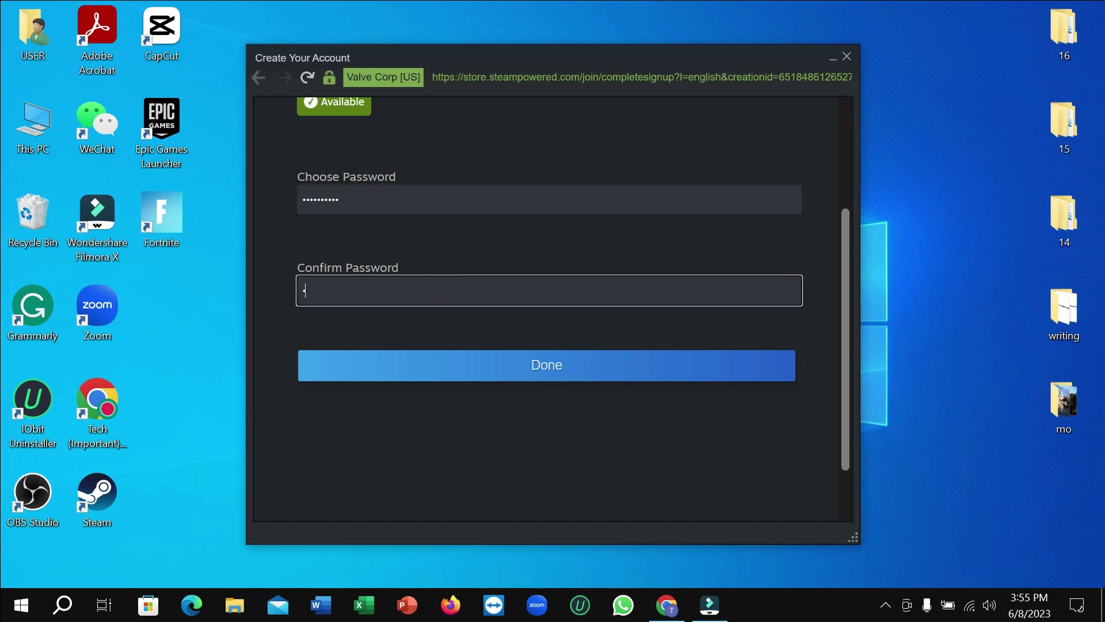
pyautogui.write('••••••••••')
# Finish account creation with Done, then Continue to the sign-in window's password field
pyautogui.click(580, 372)
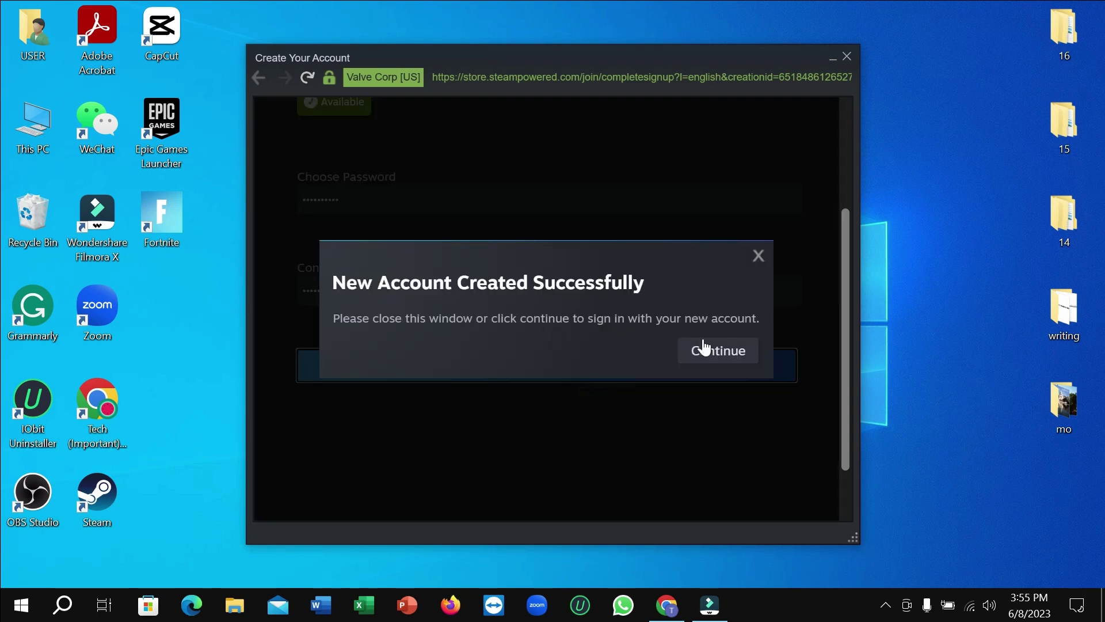
pyautogui.click(720, 357)
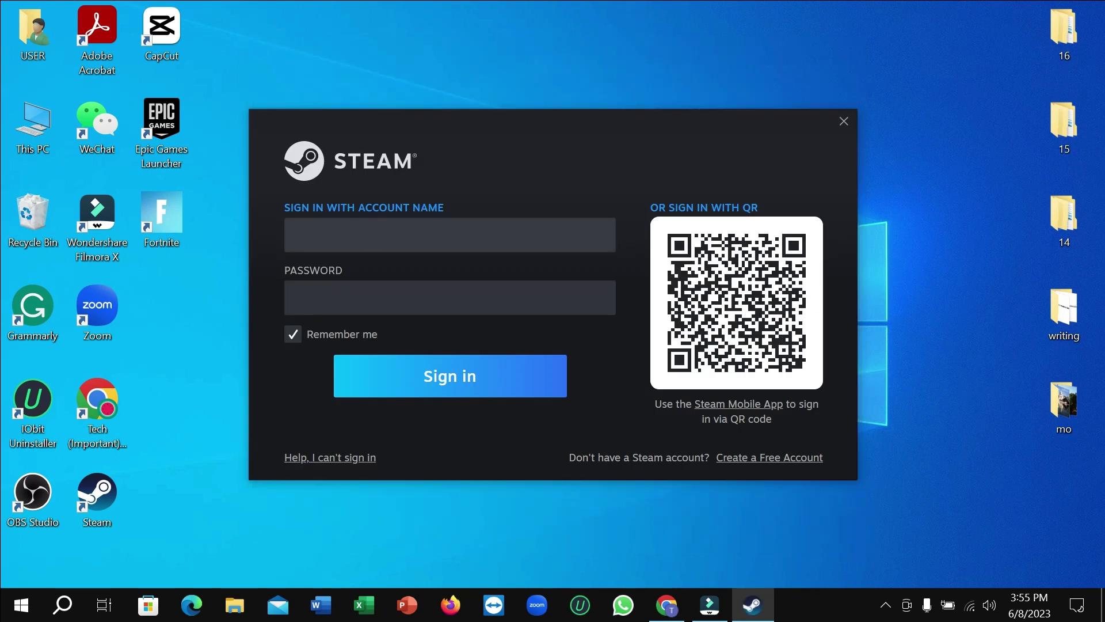
pyautogui.click(349, 298)
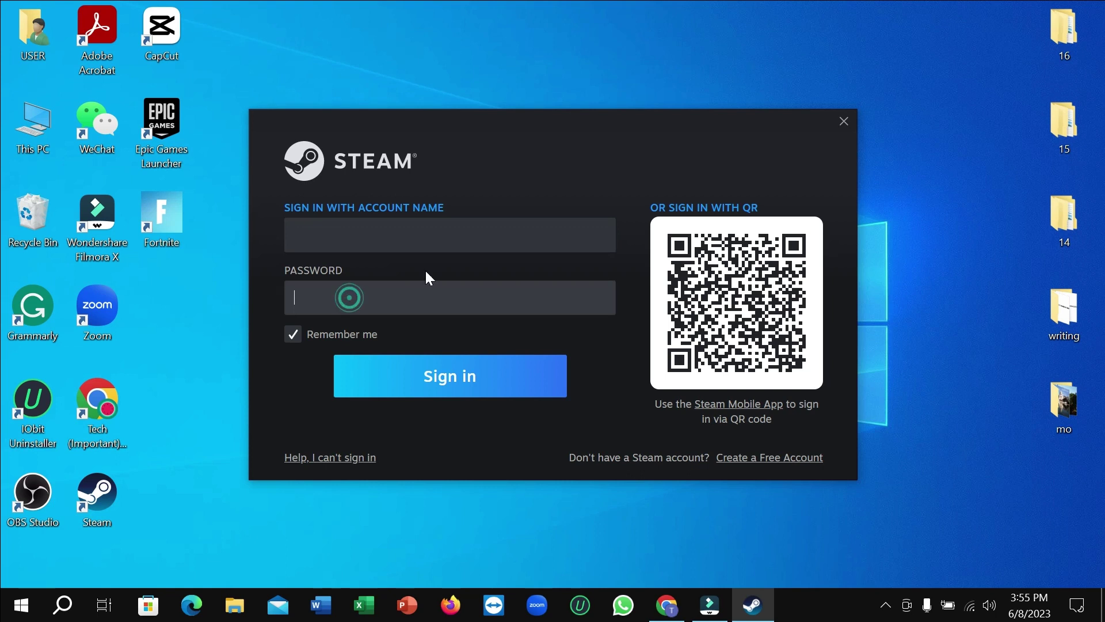